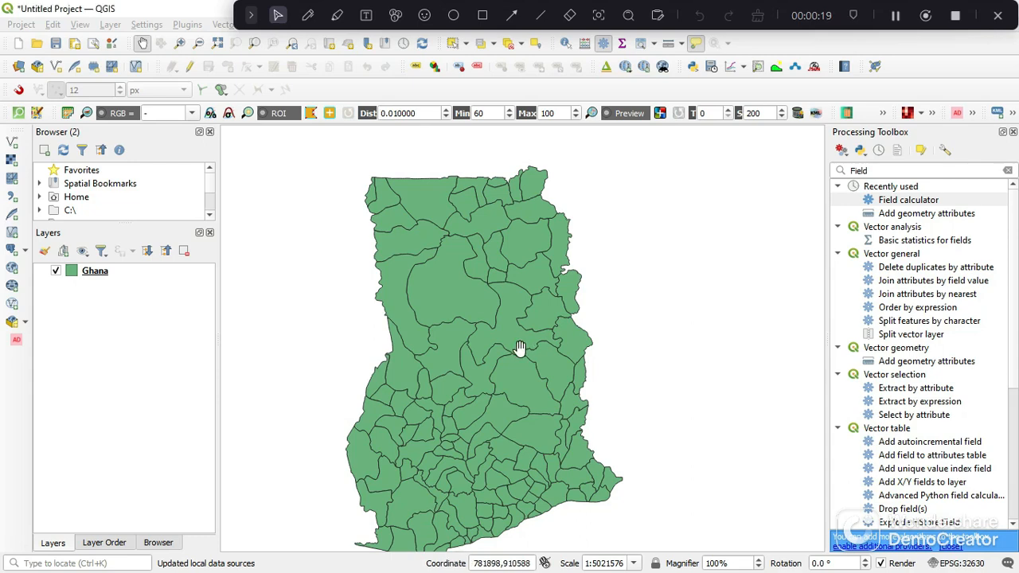
- Reopen the Processing Toolbox, search it for "field ca" and start the Field calculator
{"action": "left_click_drag", "start_coordinate": [518, 350], "coordinate": [551, 322]}
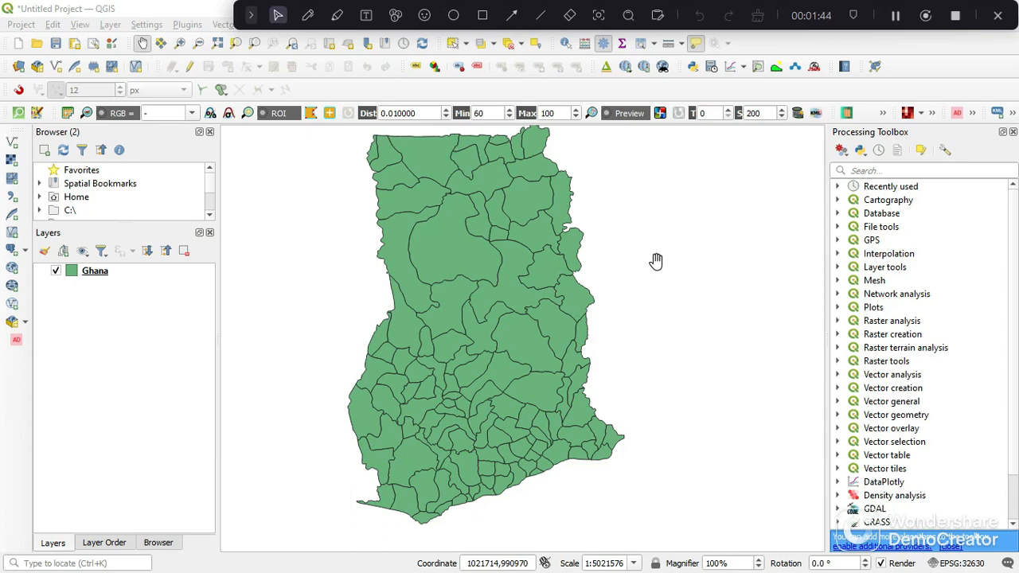
{"action": "left_click", "coordinate": [1013, 132]}
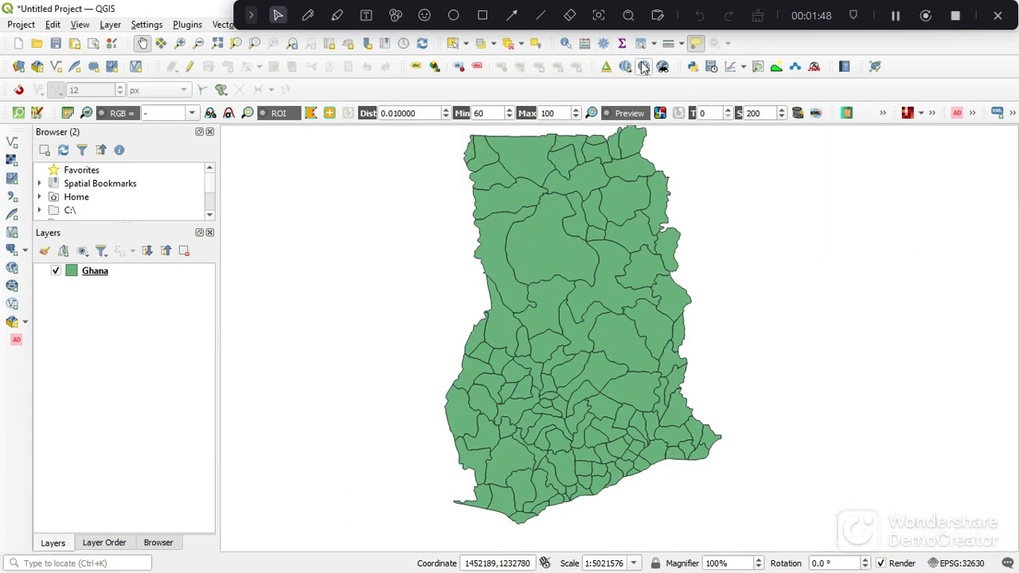
{"action": "left_click", "coordinate": [603, 46]}
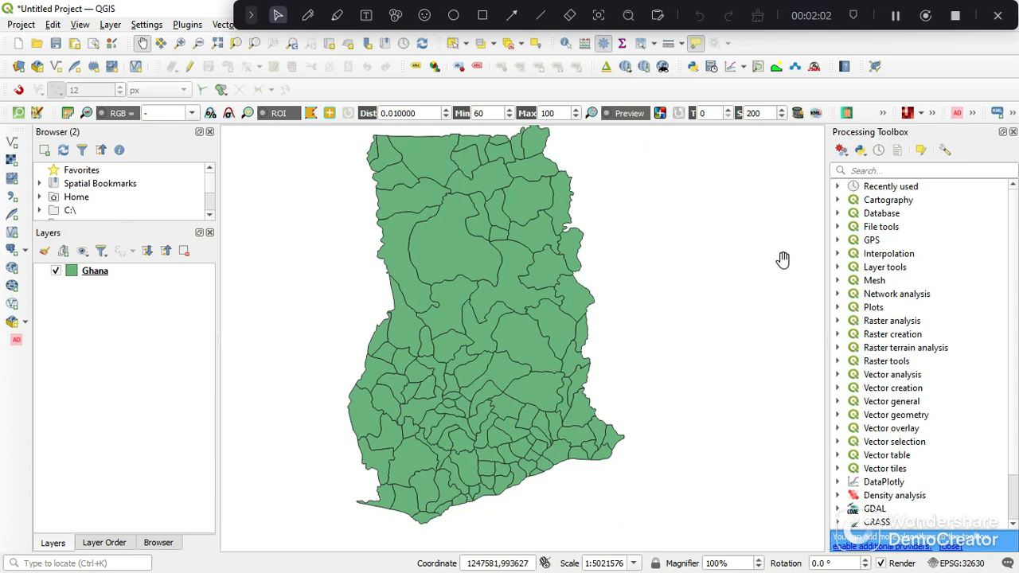
{"action": "left_click", "coordinate": [880, 171]}
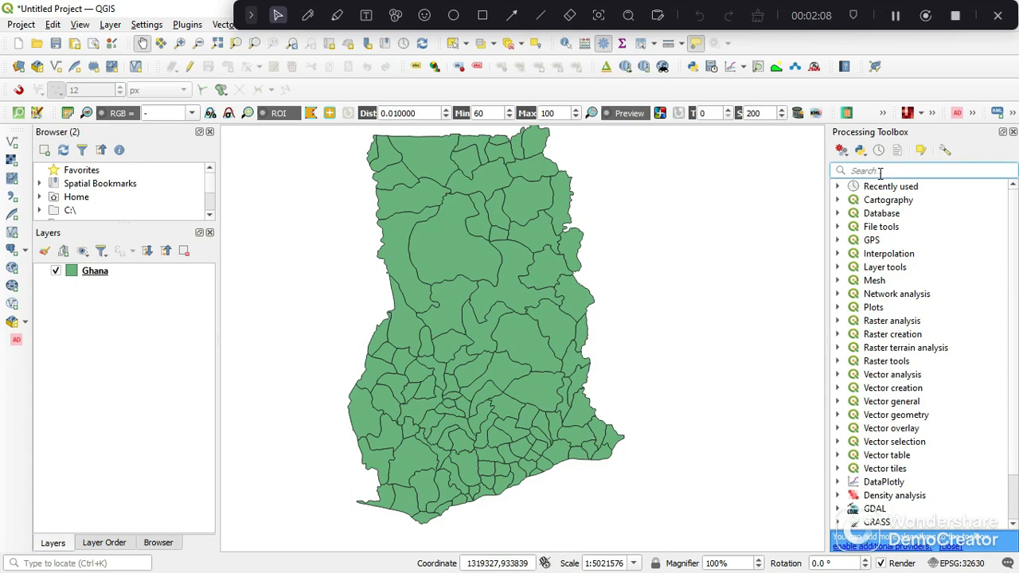
{"action": "type", "text": "field c"}
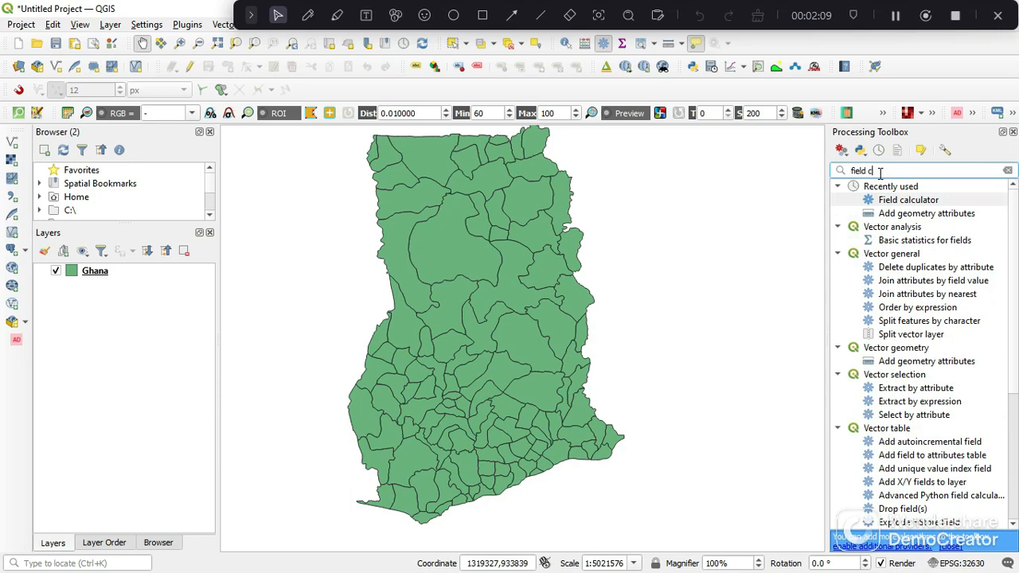
{"action": "type", "text": "a"}
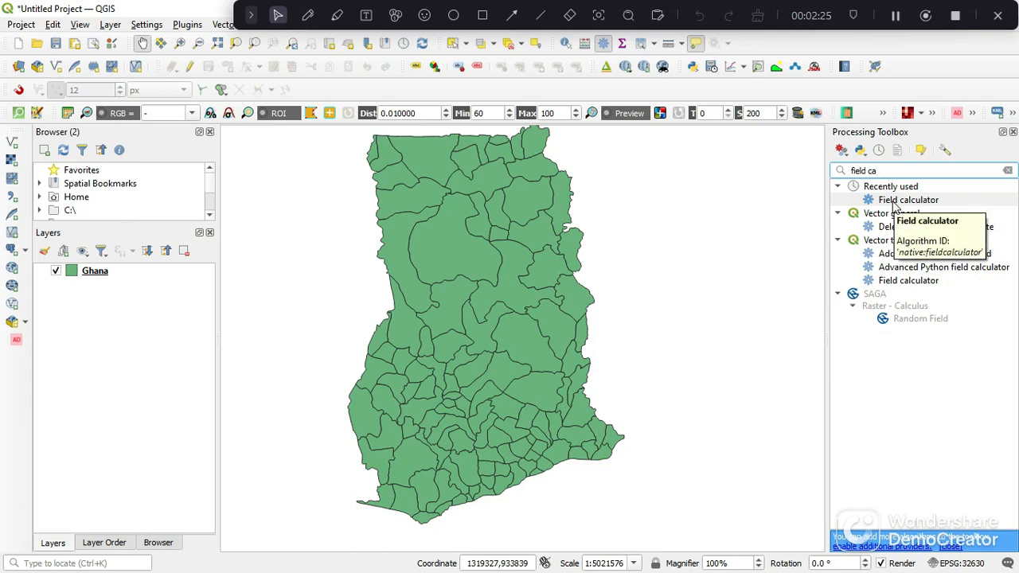
{"action": "double_click", "coordinate": [894, 205]}
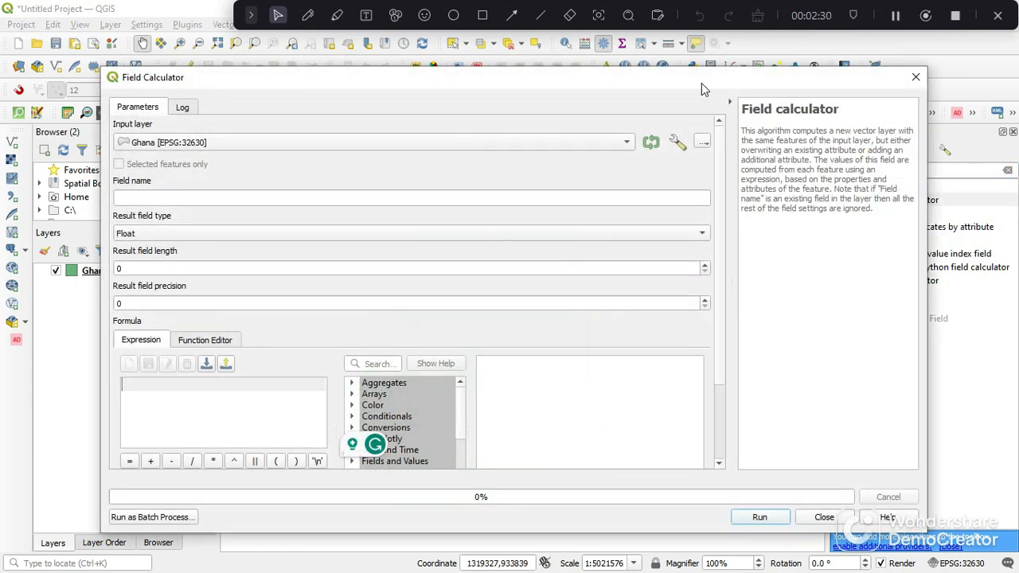
- Use Ghana as the input layer, name the result field verticiesCoordinates and set its type to String
{"action": "left_click", "coordinate": [197, 149]}
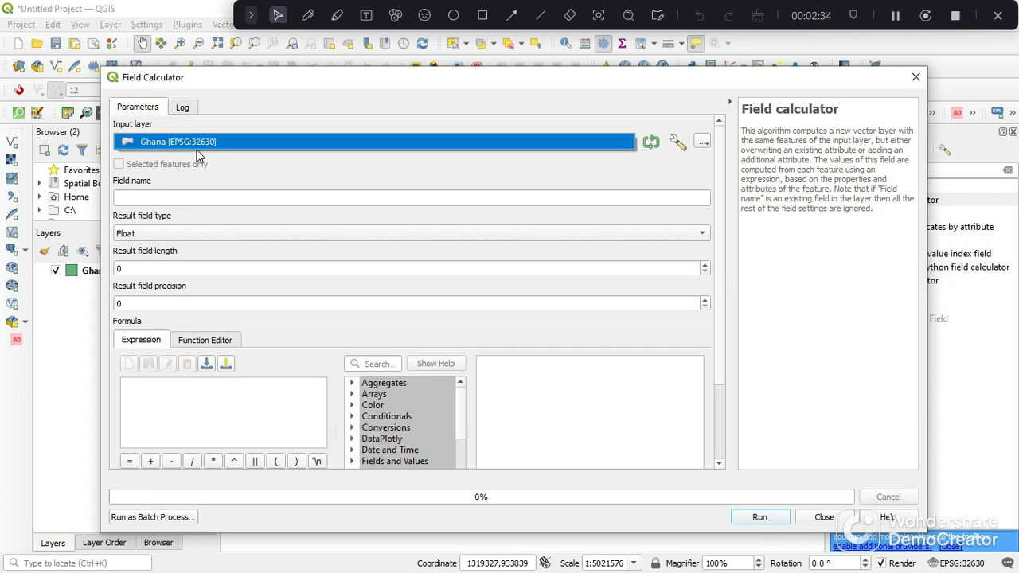
{"action": "left_click", "coordinate": [197, 150]}
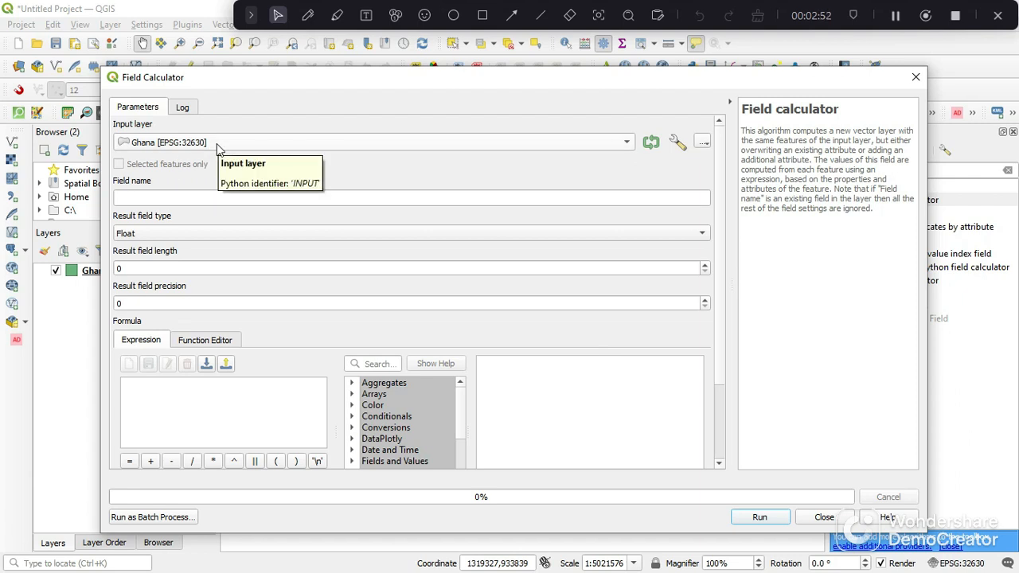
{"action": "left_click", "coordinate": [163, 197]}
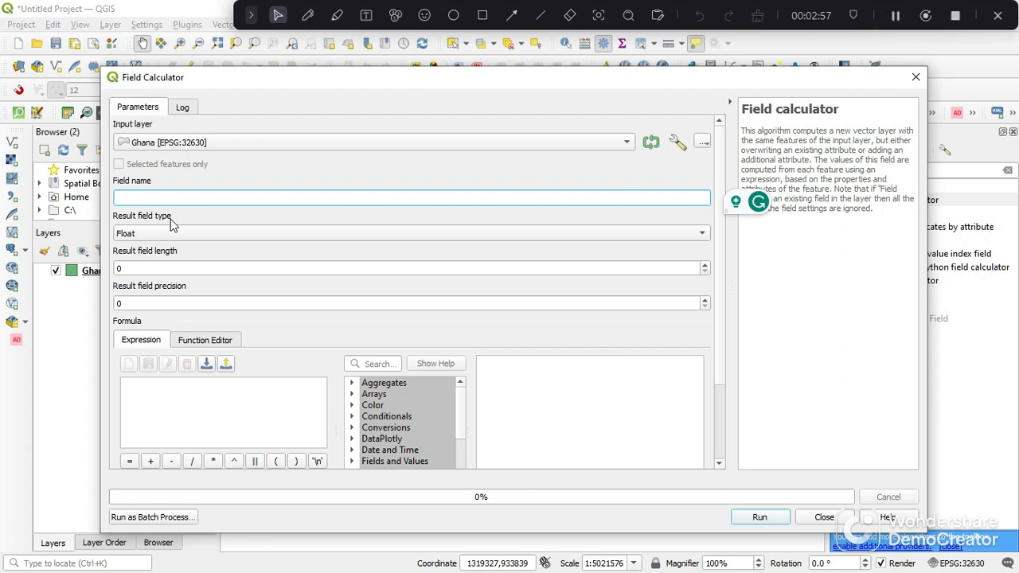
{"action": "type", "text": "verticiesCo"}
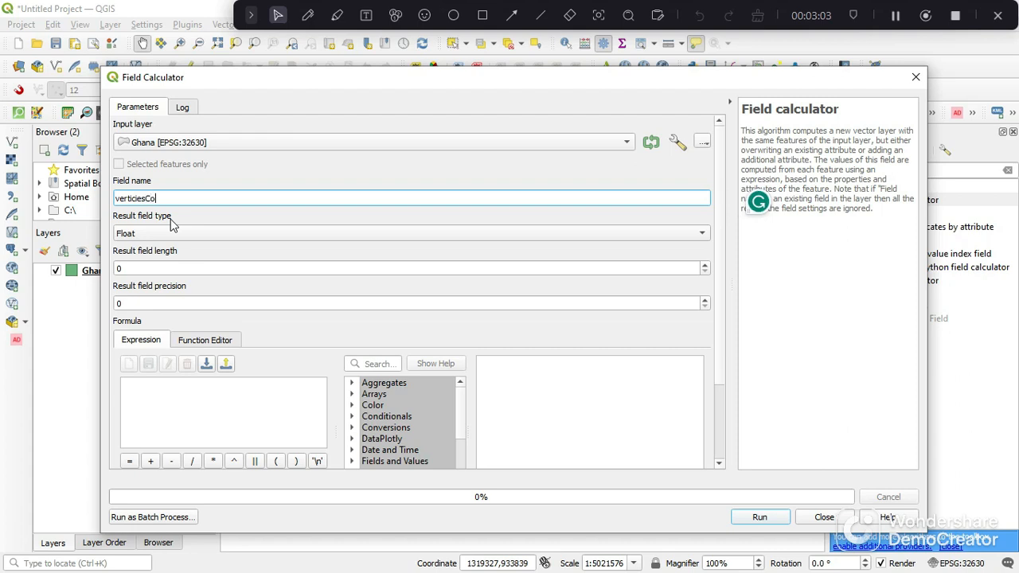
{"action": "type", "text": "ordinates"}
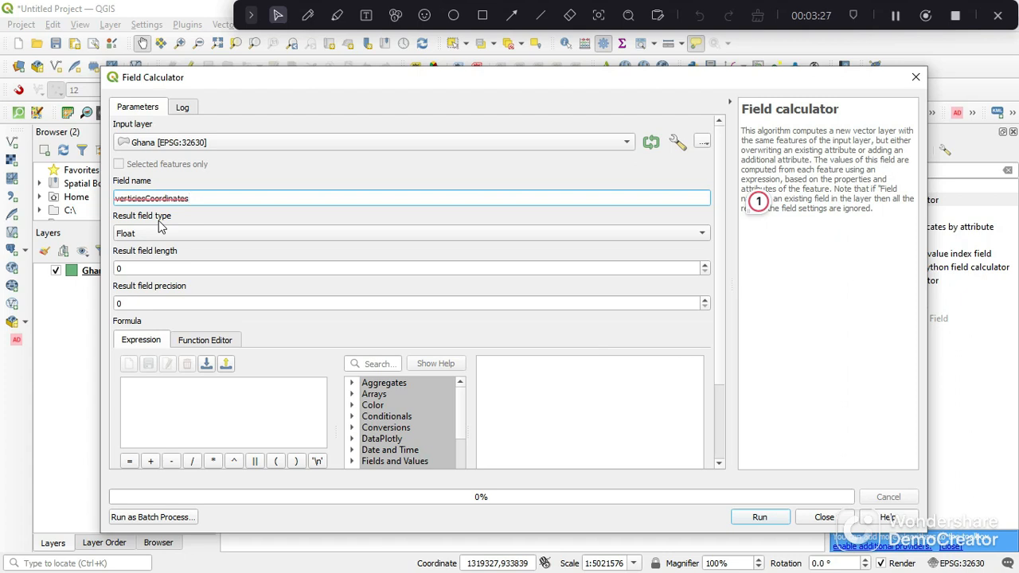
{"action": "left_click", "coordinate": [159, 232]}
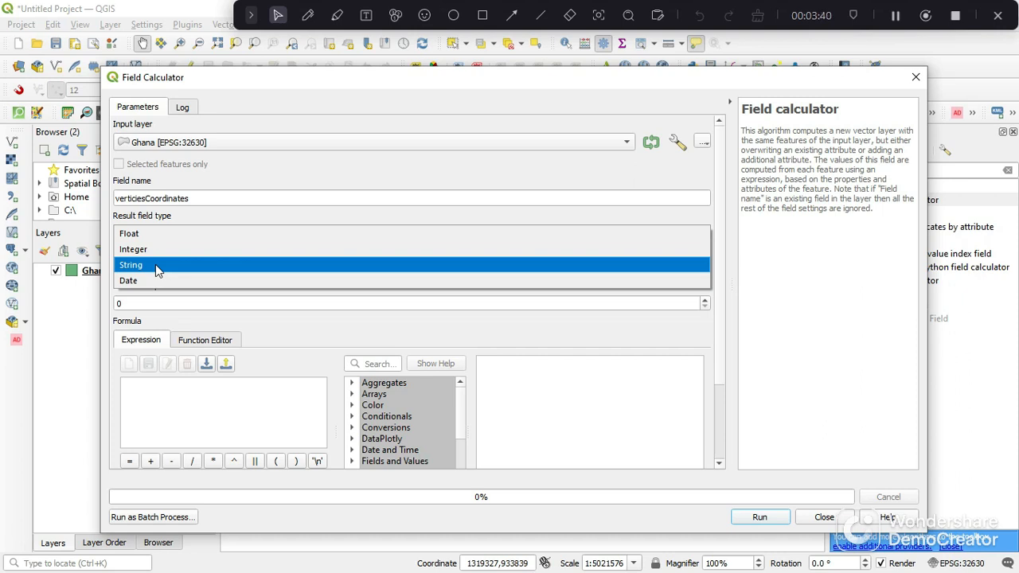
{"action": "left_click", "coordinate": [155, 265]}
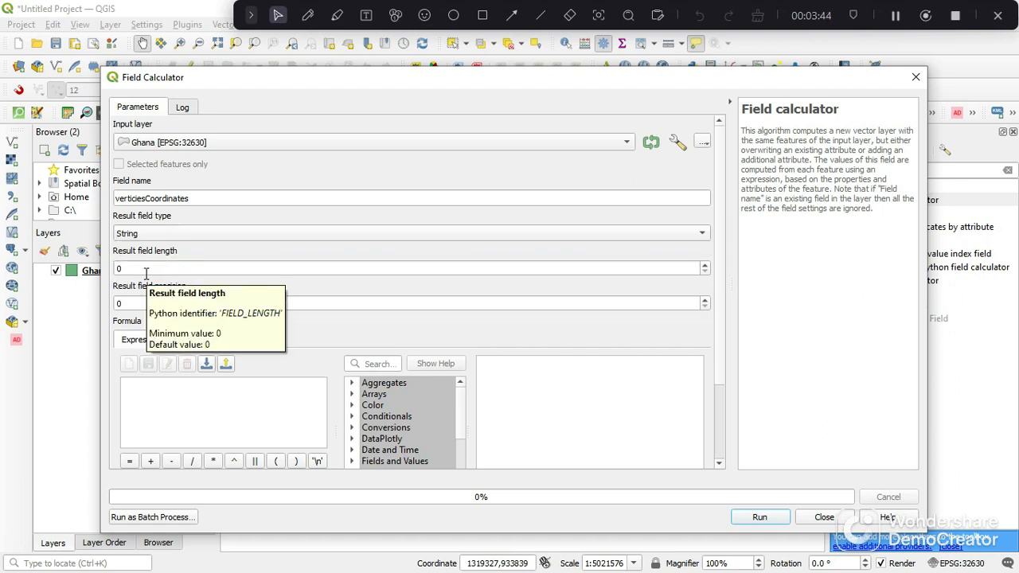
{"action": "left_click", "coordinate": [139, 303]}
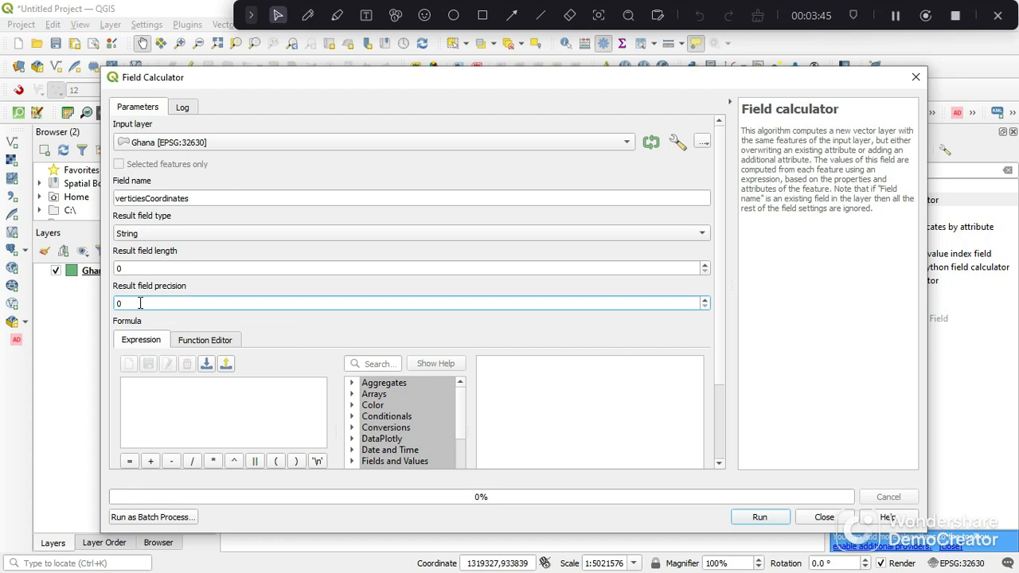
{"action": "left_click", "coordinate": [150, 415]}
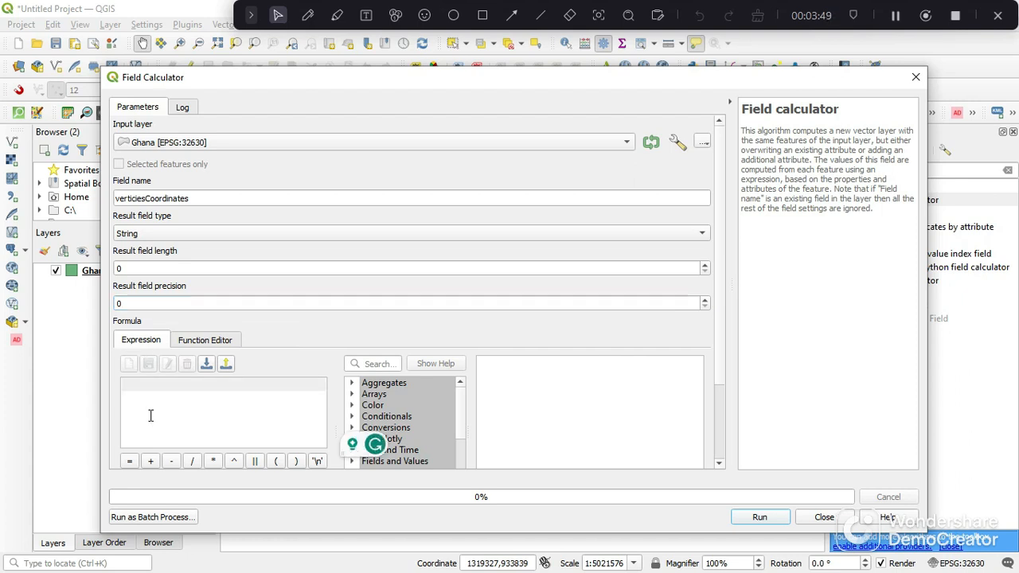
{"action": "key", "text": "ctrl+v"}
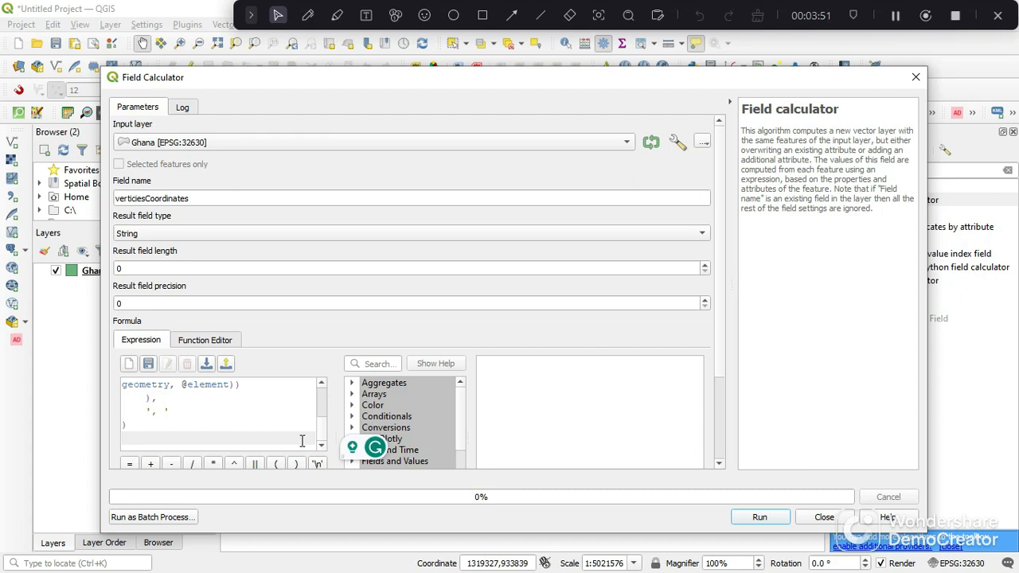
{"action": "left_click_drag", "start_coordinate": [323, 436], "coordinate": [324, 398]}
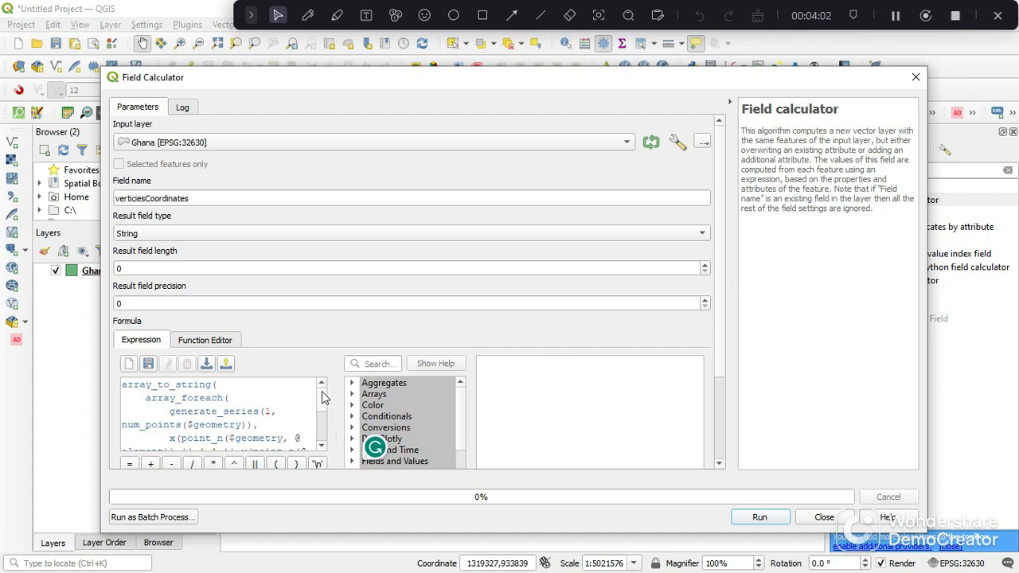
{"action": "scroll", "coordinate": [323, 398], "scroll_direction": "down", "scroll_amount": 3}
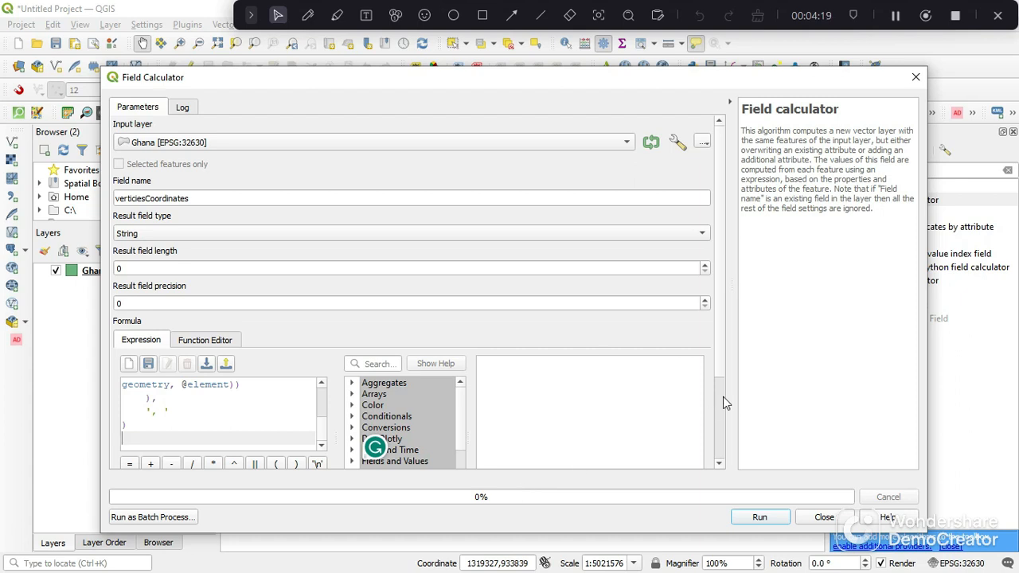
{"action": "scroll", "coordinate": [724, 397], "scroll_direction": "down", "scroll_amount": 3}
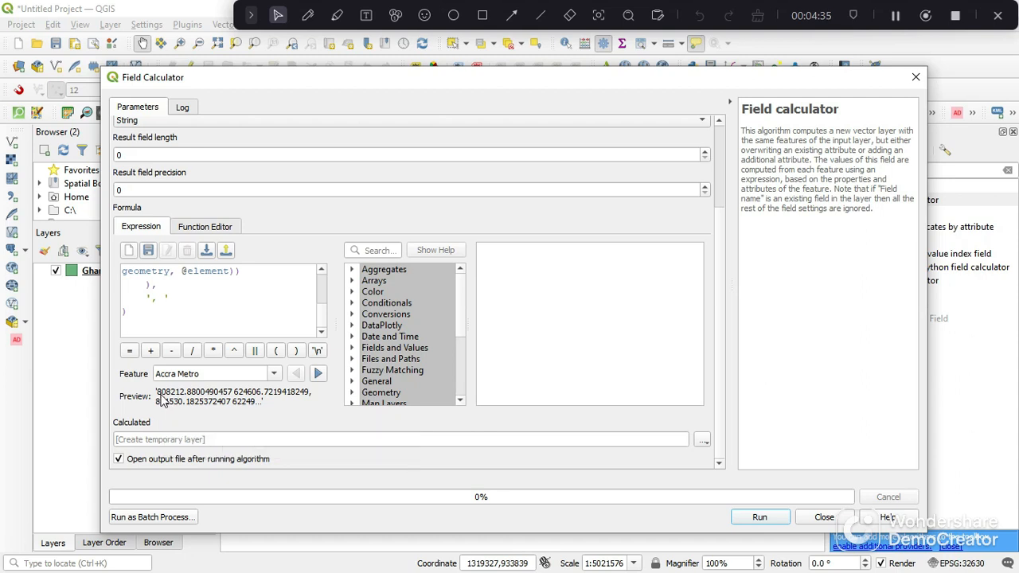
{"action": "left_click_drag", "start_coordinate": [157, 397], "coordinate": [308, 395]}
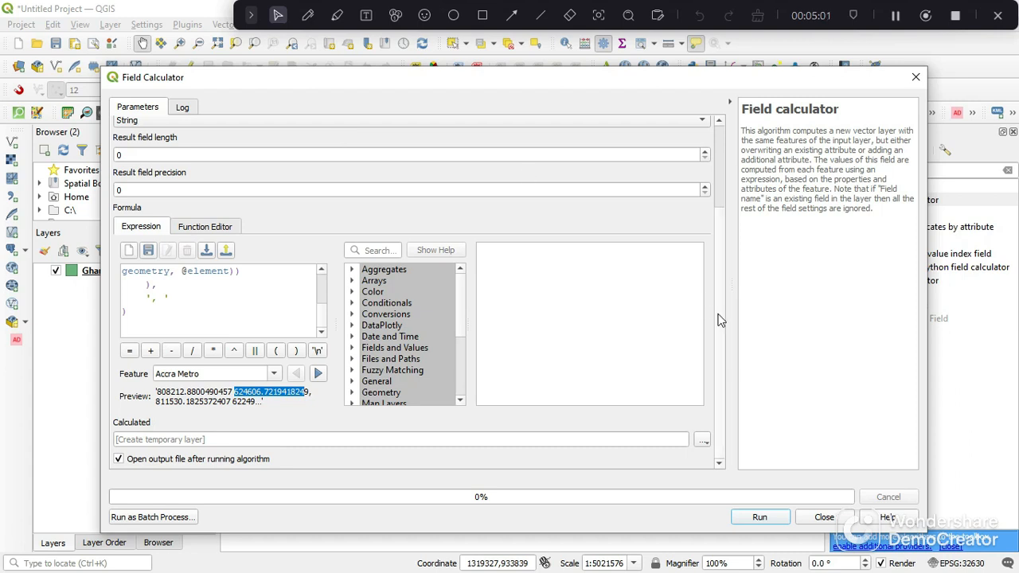
- Run the field calculation with a temporary layer as output, and close the calculator
{"action": "left_click_drag", "start_coordinate": [719, 318], "coordinate": [713, 171]}
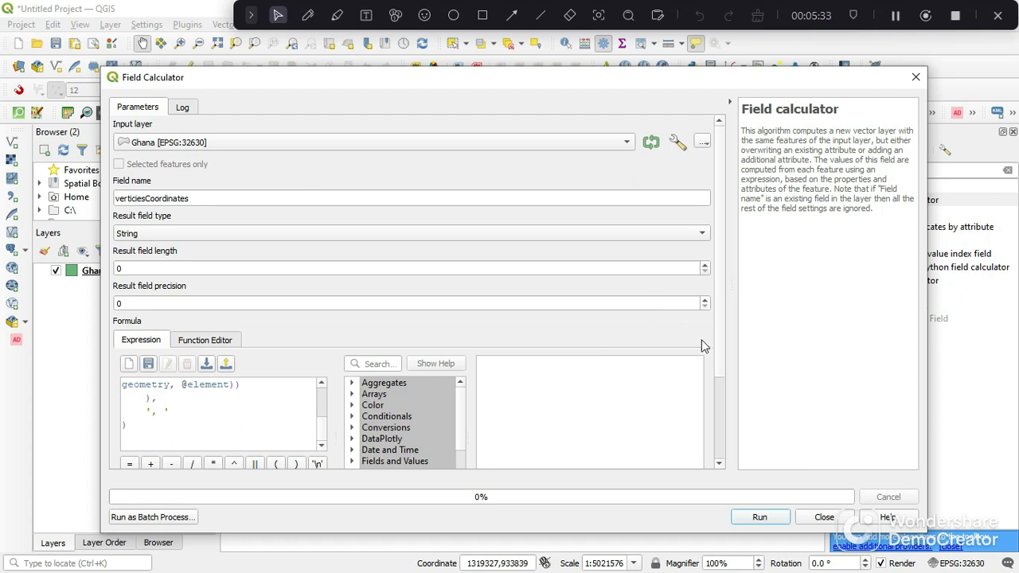
{"action": "scroll", "coordinate": [721, 356], "scroll_direction": "down", "scroll_amount": 3}
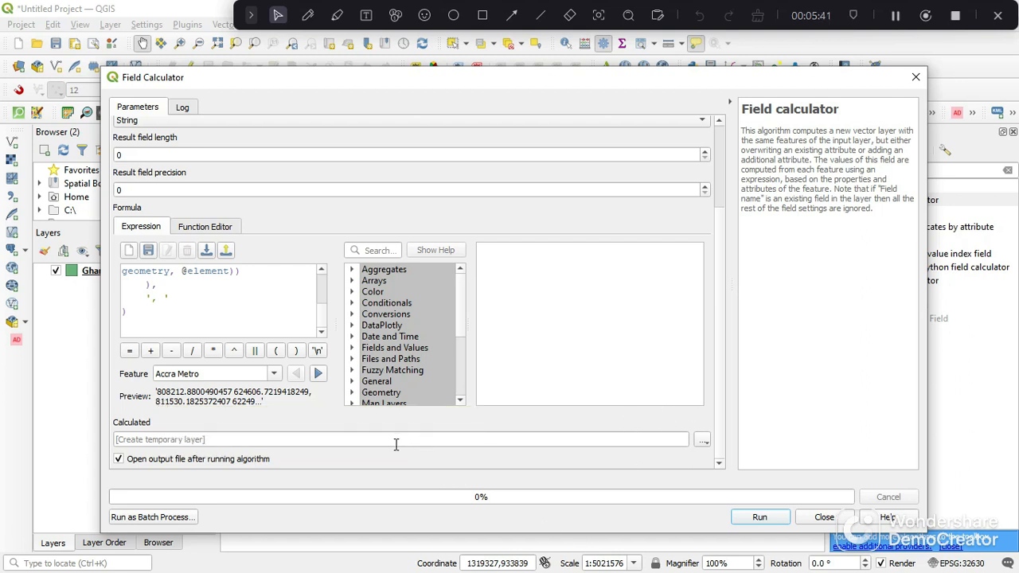
{"action": "left_click", "coordinate": [254, 443]}
{"action": "left_click", "coordinate": [765, 523]}
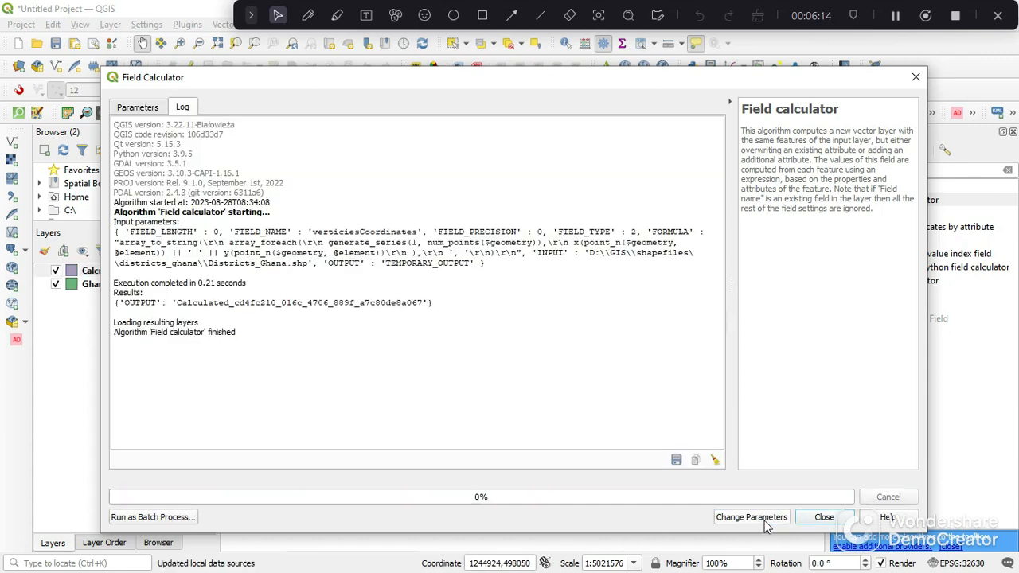
{"action": "left_click", "coordinate": [824, 518]}
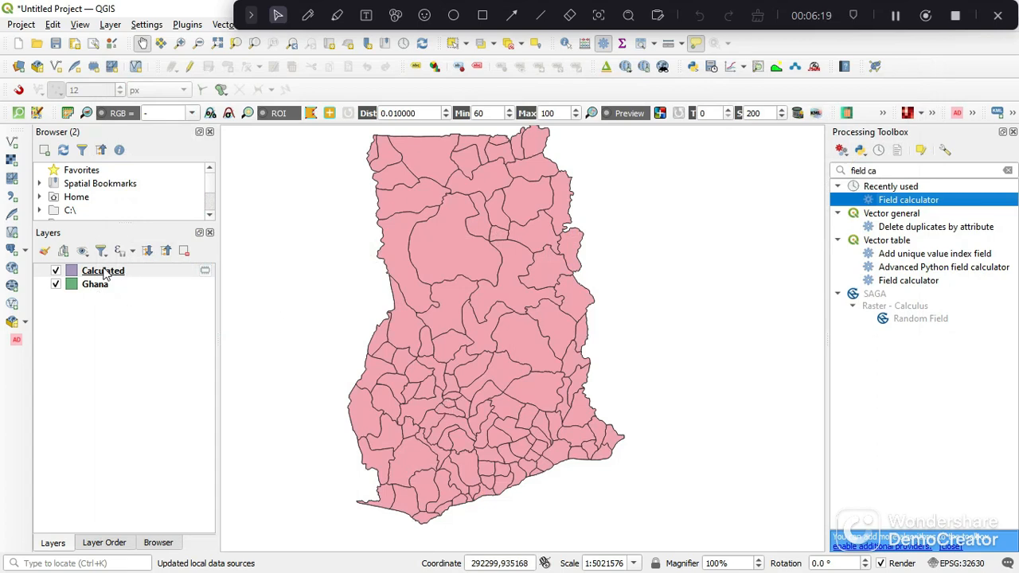
- Examine the verticiesCoordinates column at full width in the Calculated layer's attribute table, and close the table
{"action": "right_click", "coordinate": [105, 274]}
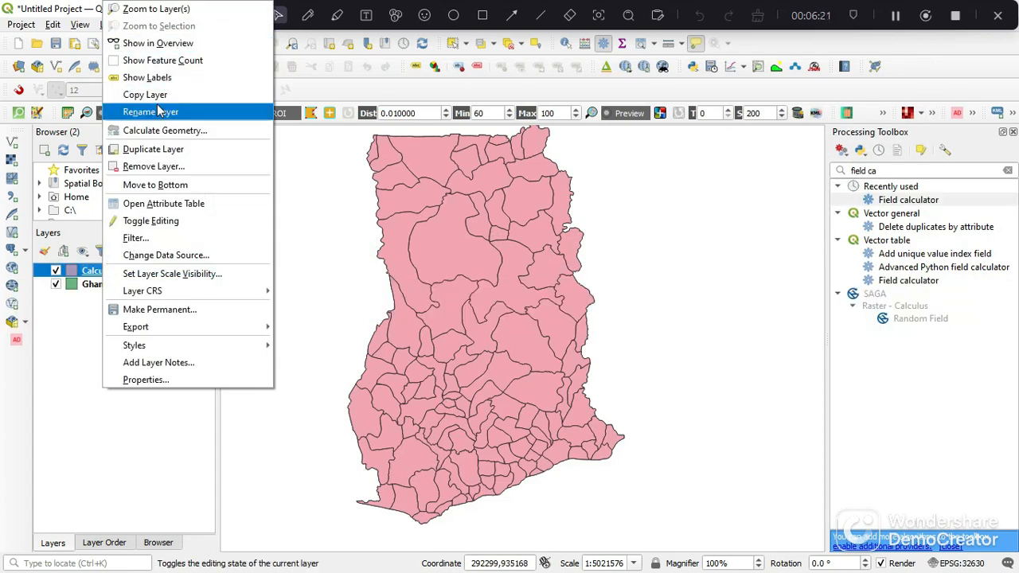
{"action": "left_click", "coordinate": [166, 205]}
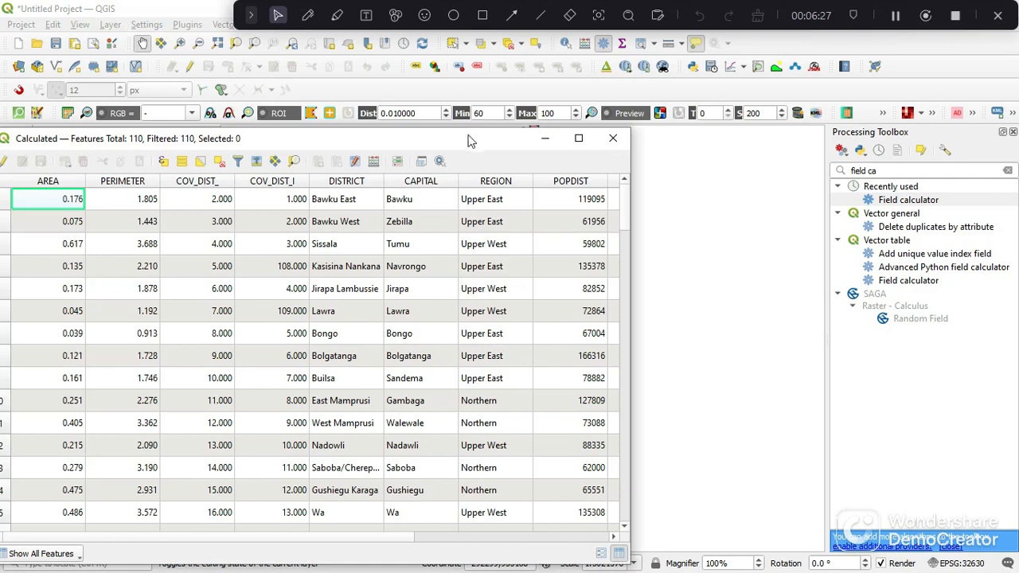
{"action": "left_click_drag", "start_coordinate": [468, 140], "coordinate": [593, 1]}
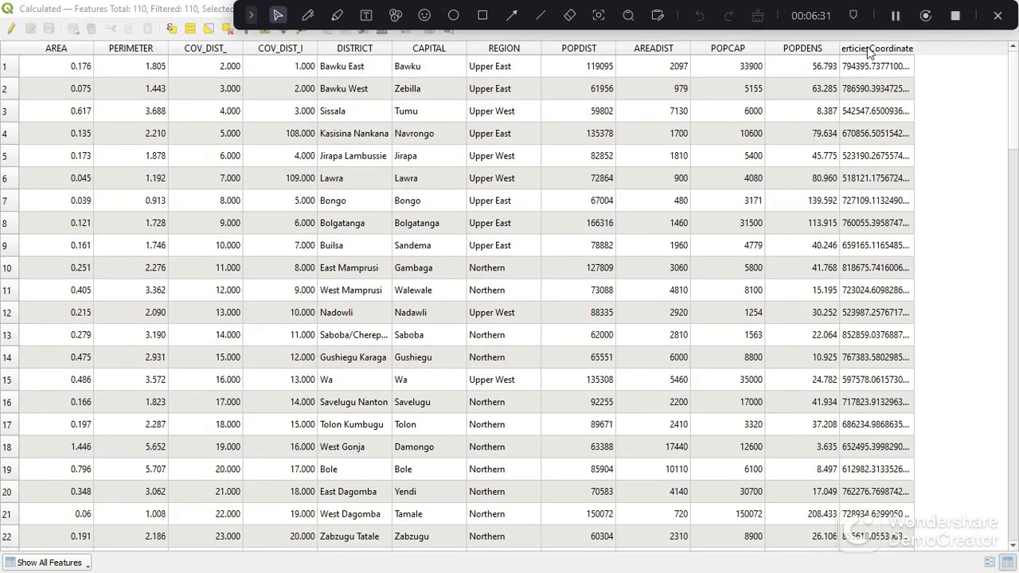
{"action": "double_click", "coordinate": [915, 48]}
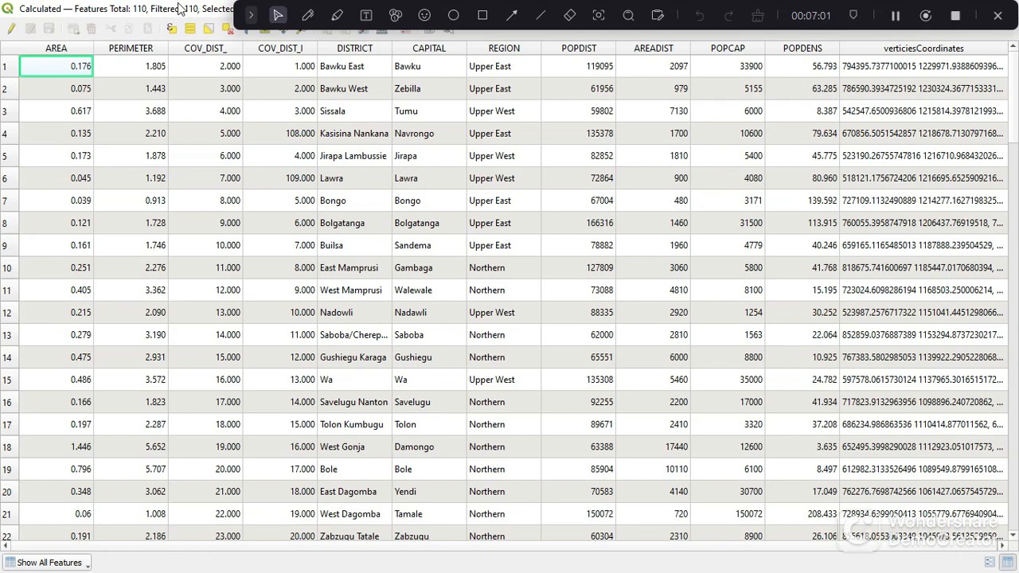
{"action": "left_click_drag", "start_coordinate": [180, 10], "coordinate": [121, 205]}
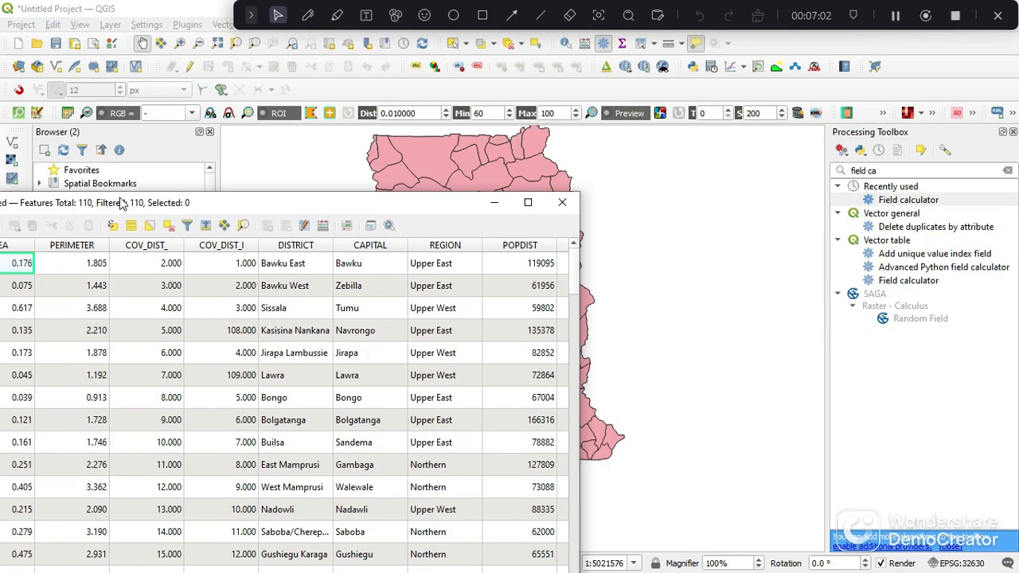
{"action": "left_click", "coordinate": [562, 206]}
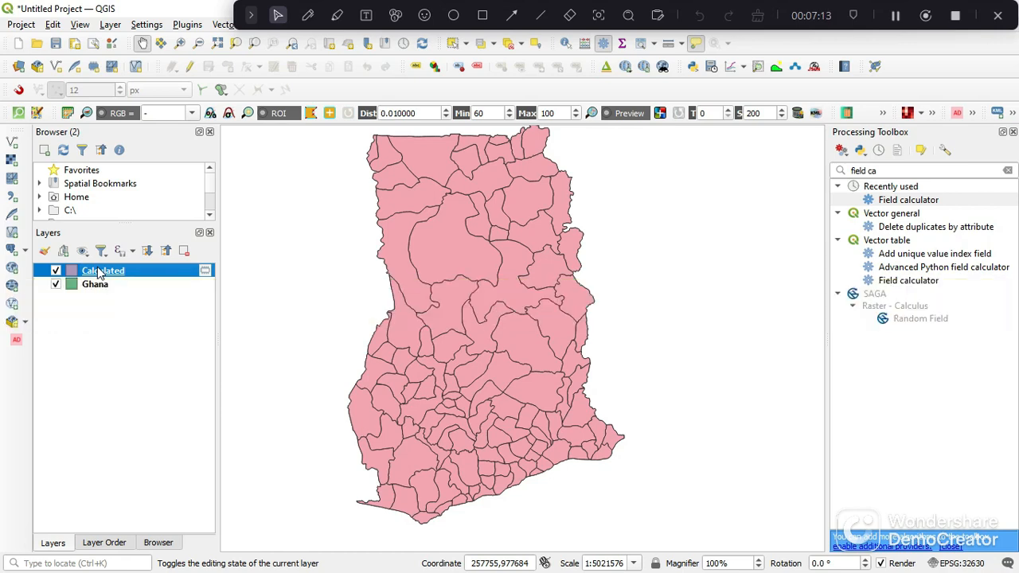
- Set up an export of the Calculated layer's features in Comma Separated Value [CSV] format, and cancel it without saving
{"action": "right_click", "coordinate": [99, 271]}
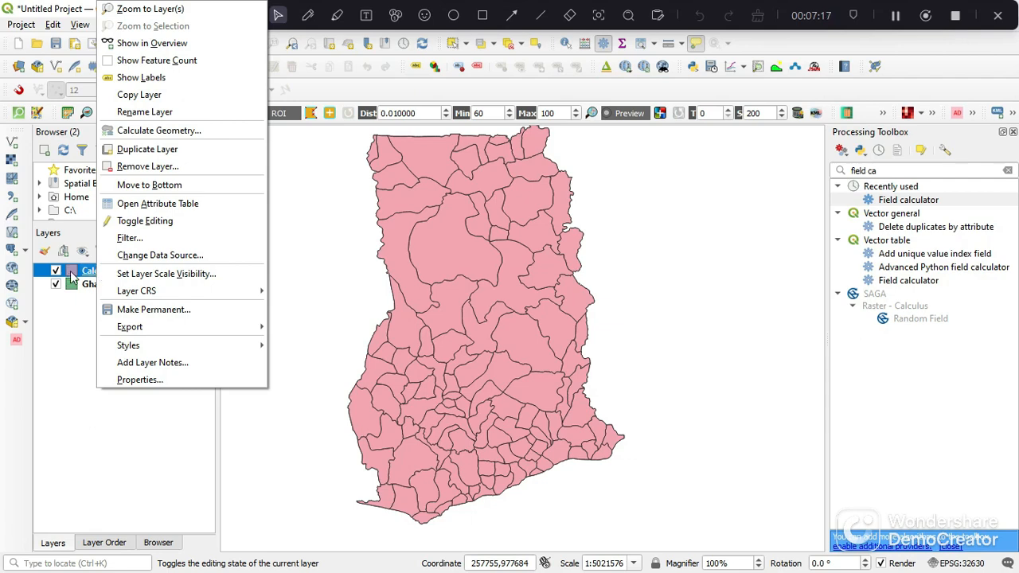
{"action": "mouse_move", "coordinate": [189, 333]}
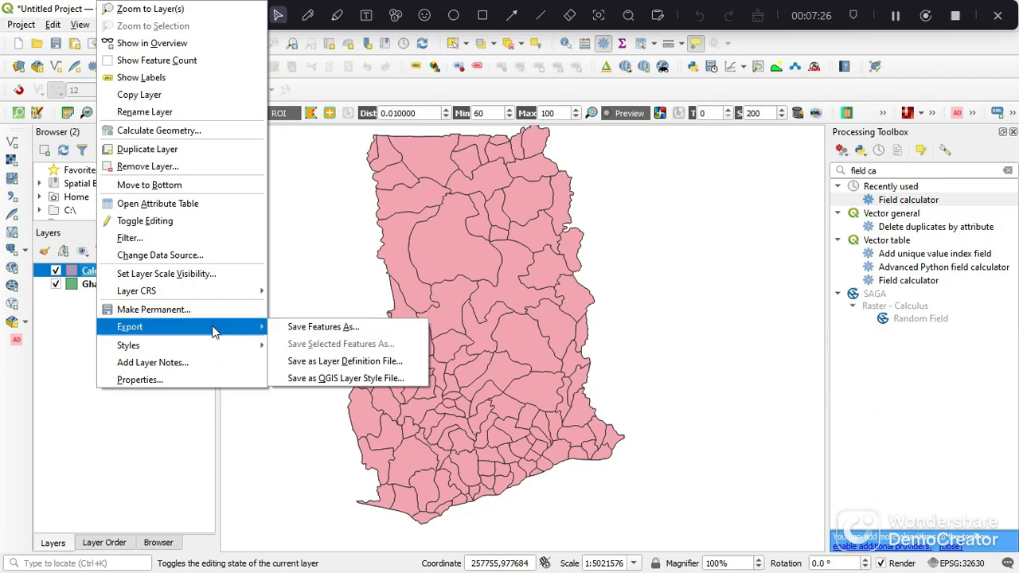
{"action": "left_click", "coordinate": [316, 335]}
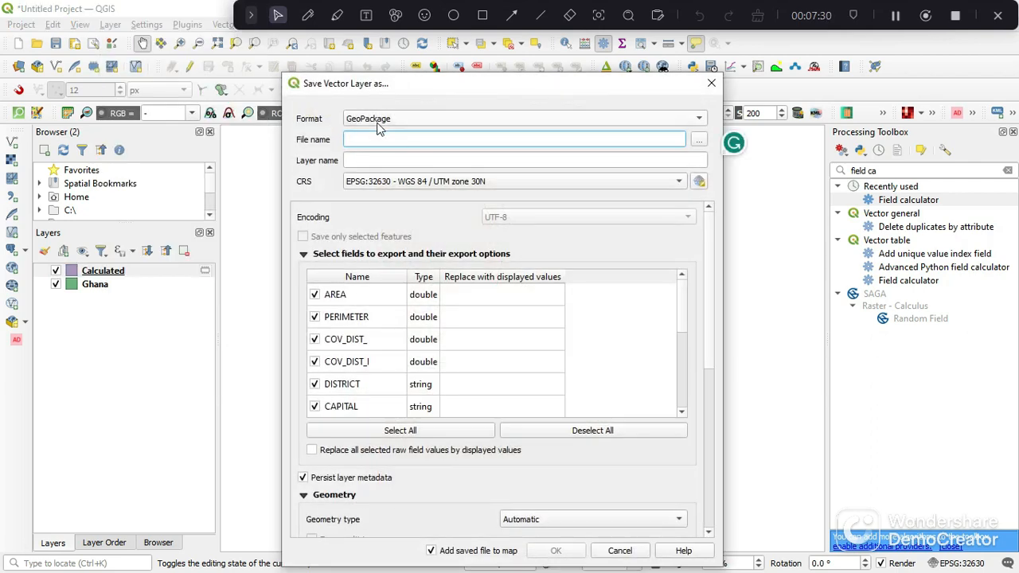
{"action": "left_click", "coordinate": [379, 121]}
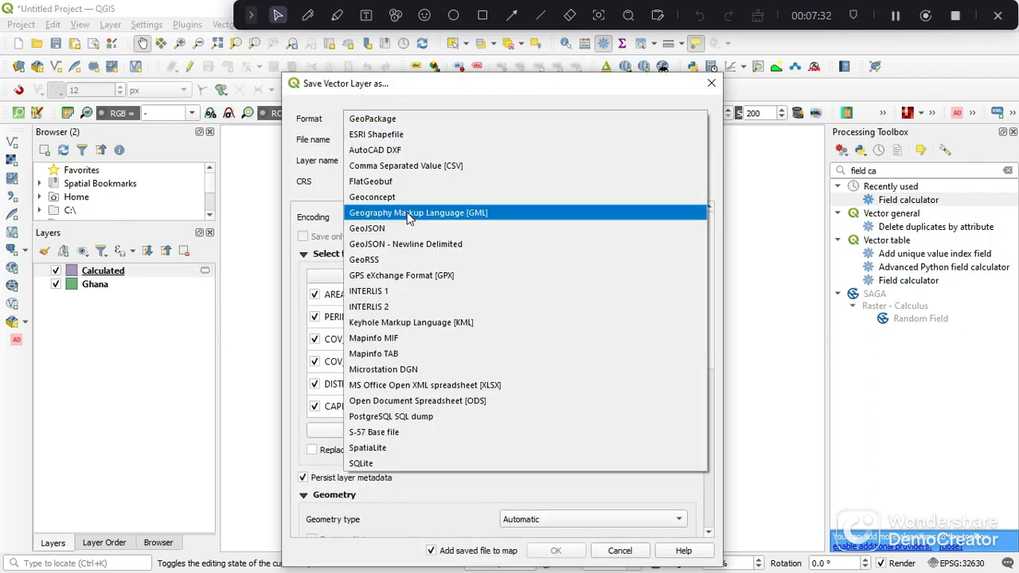
{"action": "left_click", "coordinate": [401, 169]}
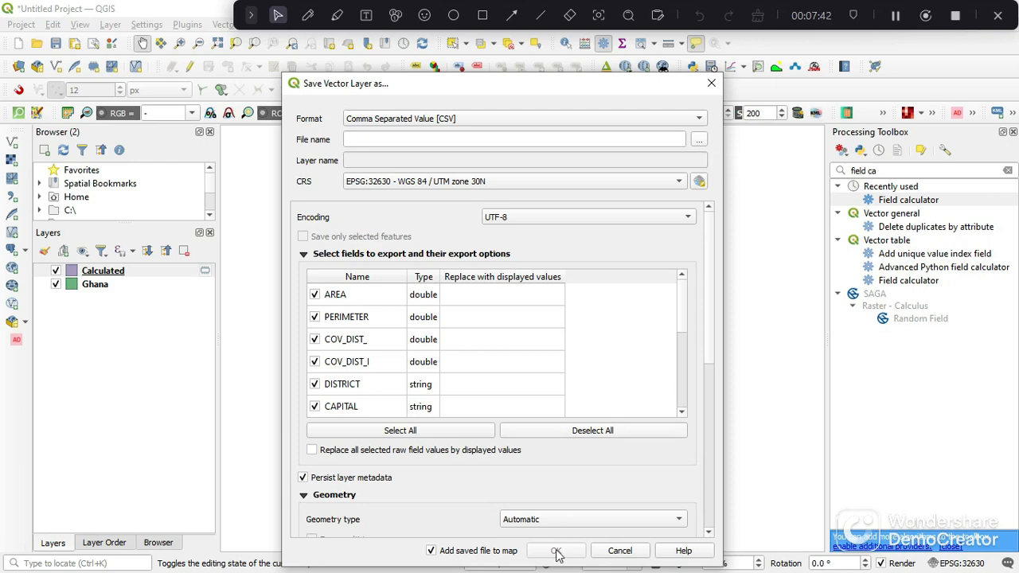
{"action": "left_click", "coordinate": [617, 551]}
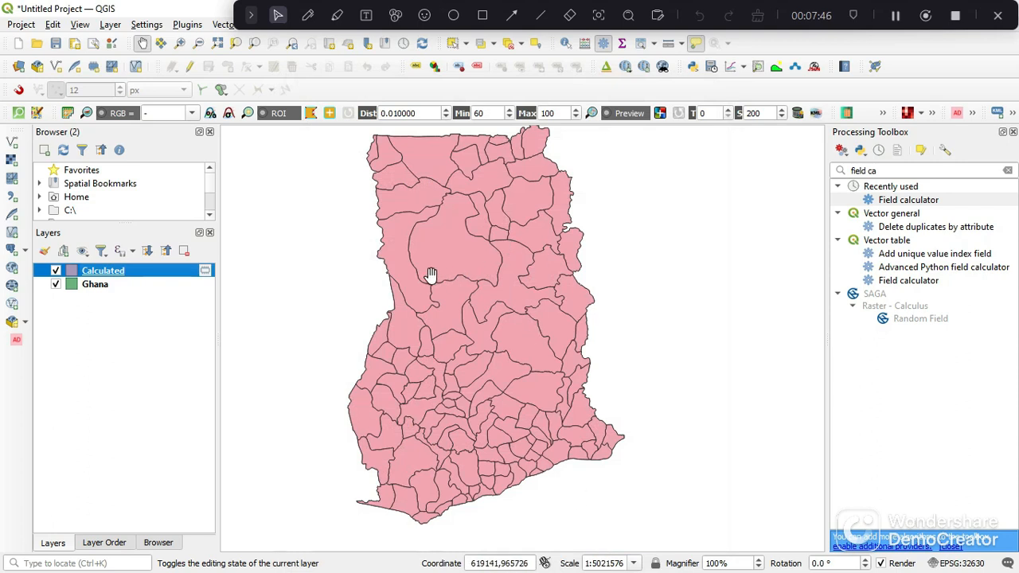
{"action": "left_click_drag", "start_coordinate": [442, 287], "coordinate": [483, 318]}
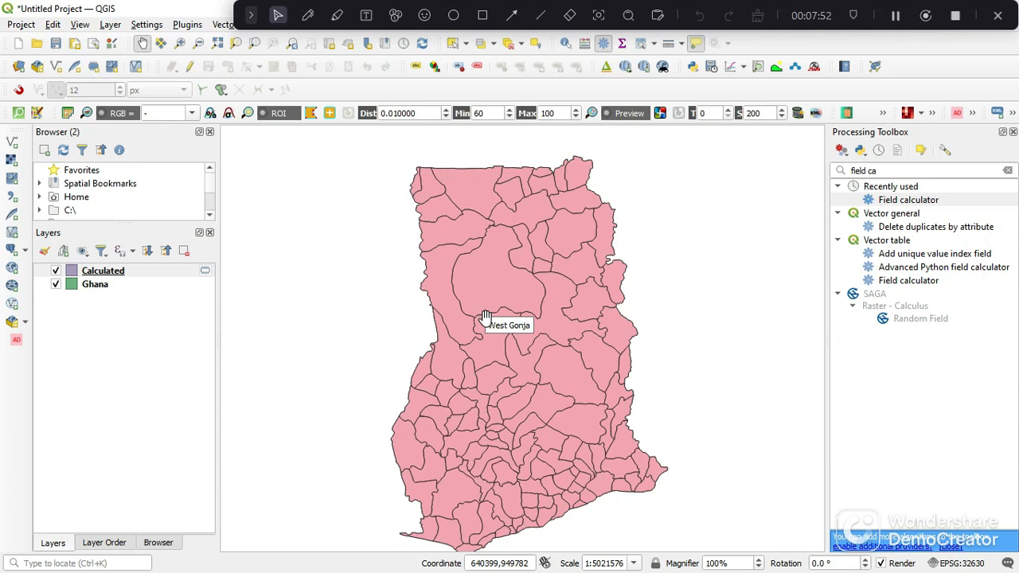
{"action": "left_click_drag", "start_coordinate": [482, 373], "coordinate": [470, 352]}
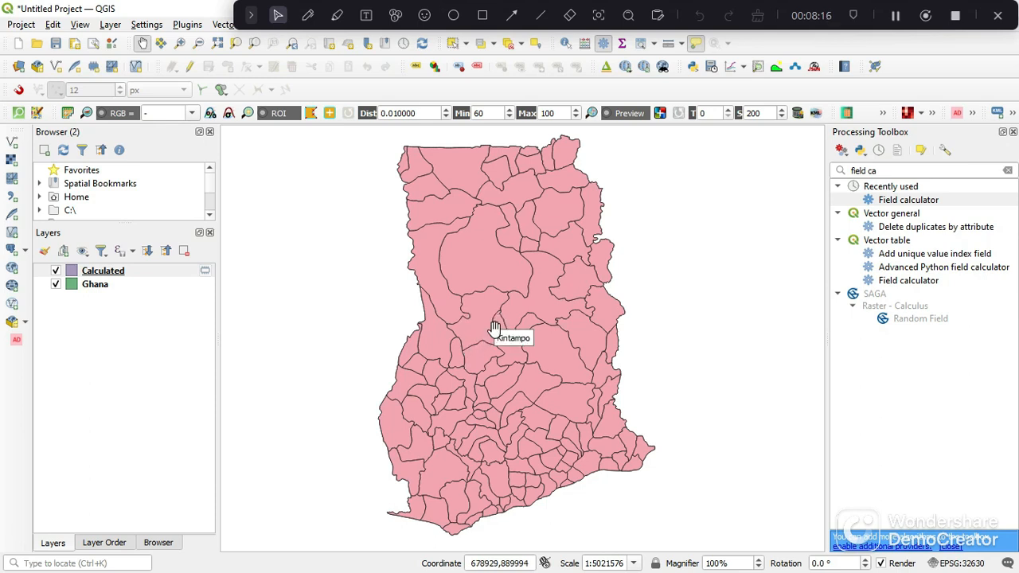
{"action": "left_click", "coordinate": [895, 16]}
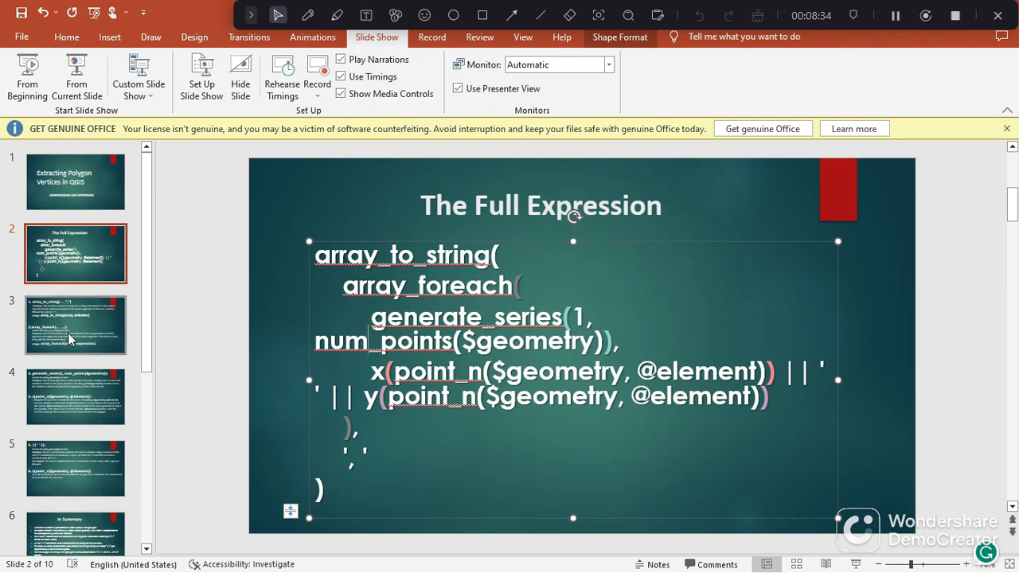
- In the PowerPoint presentation, go to slide 3, which explains the array_to_string and array_foreach functions
{"action": "left_click", "coordinate": [77, 308]}
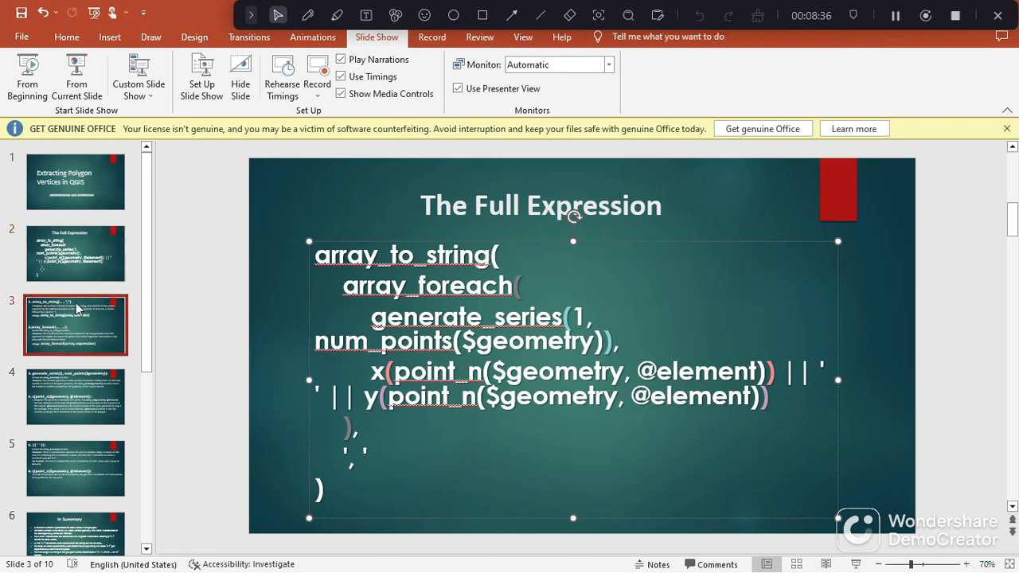